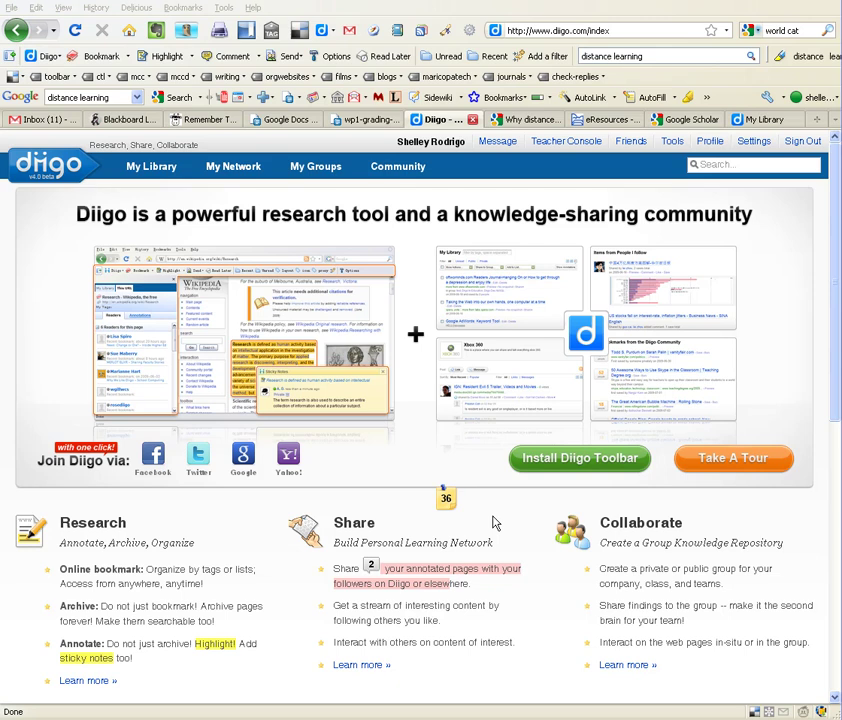
# - Switch to the Google Books preview of "Why distance learning?" and go to Chapter 7, Administrative Practices
pyautogui.click(533, 120)
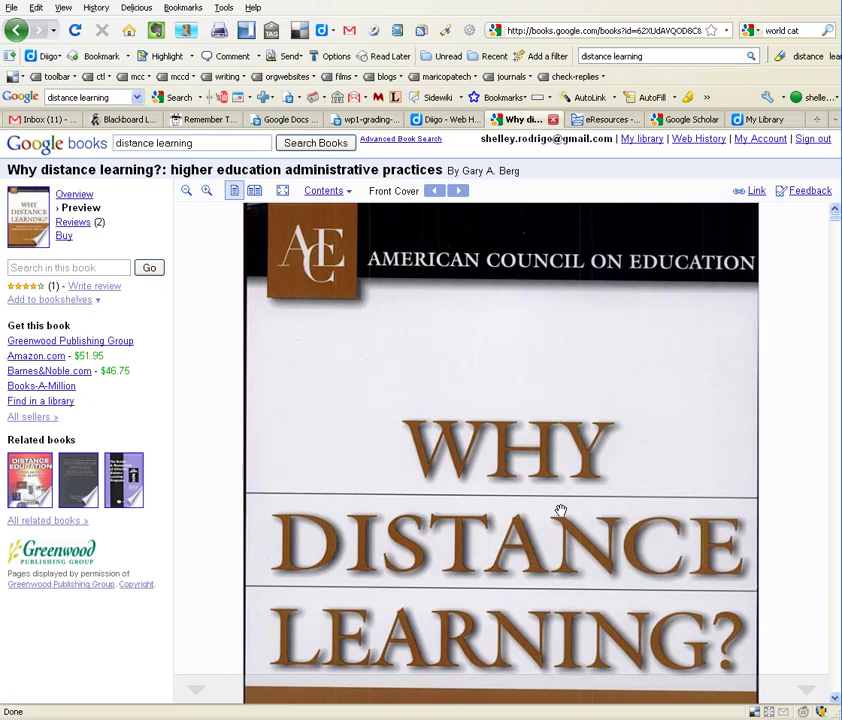
pyautogui.click(325, 196)
pyautogui.click(359, 271)
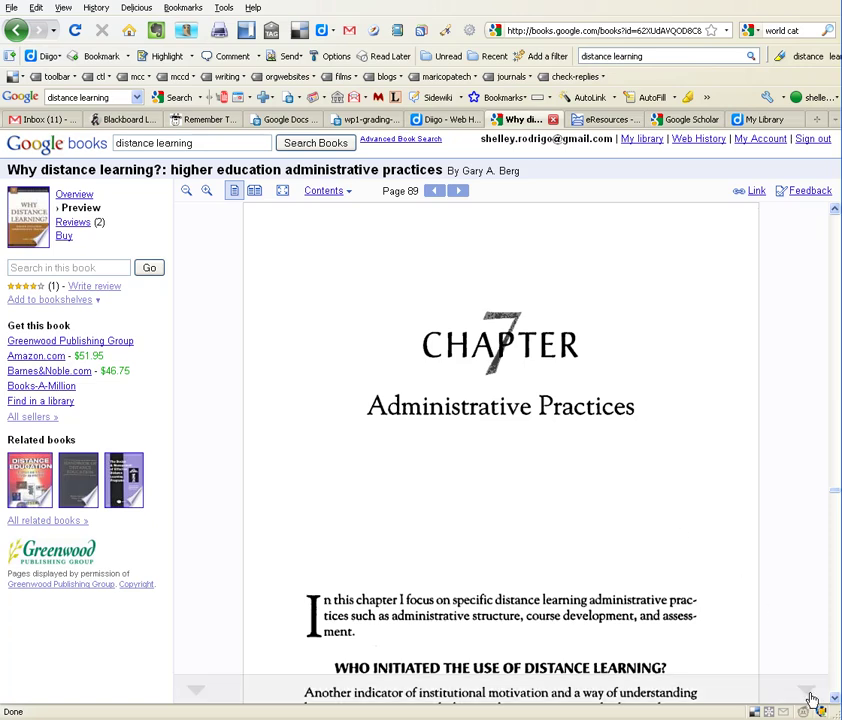
pyautogui.scroll(-10, 810, 697)
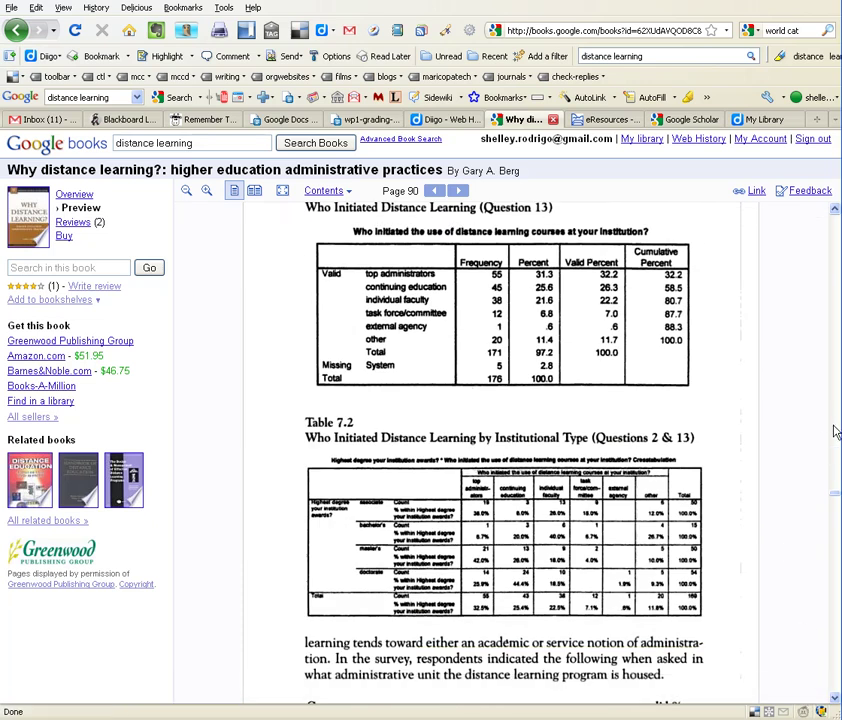
pyautogui.click(342, 196)
pyautogui.click(351, 270)
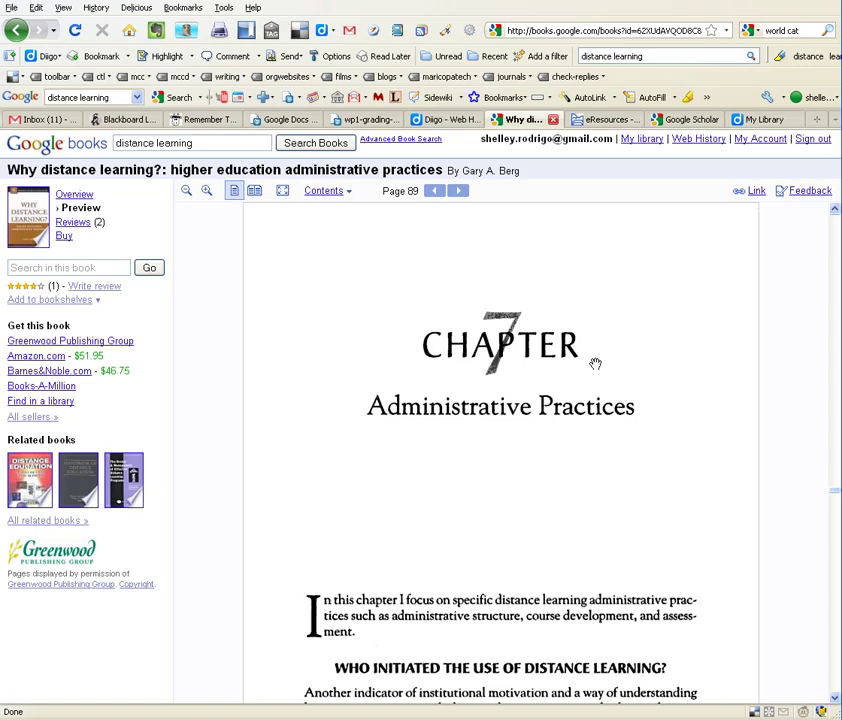
# - Start a Diigo bookmark for this book page with description lines "how did find it?", "why is useful?" and "why authoritative?"
pyautogui.click(321, 31)
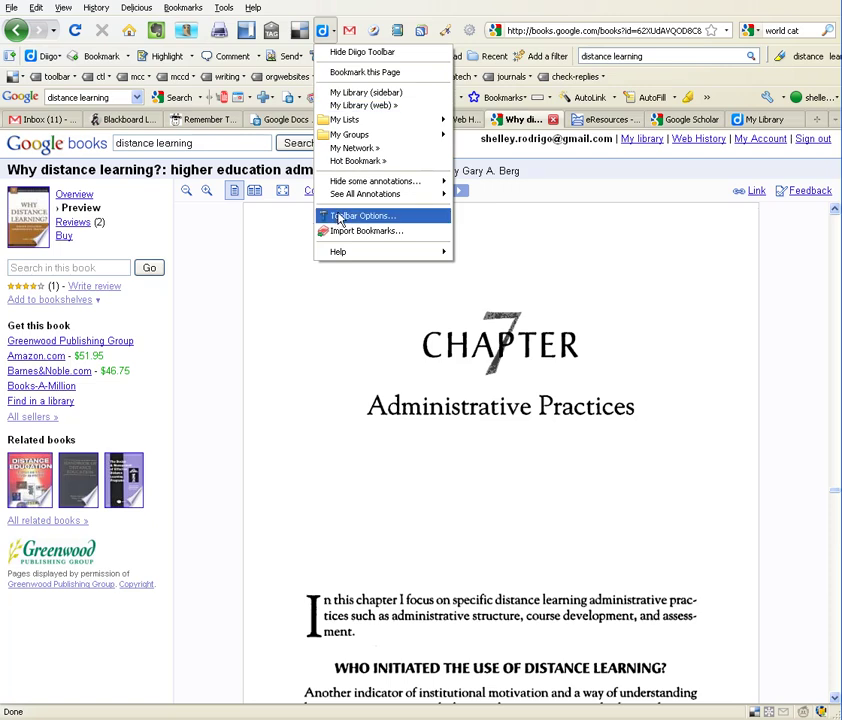
pyautogui.click(320, 31)
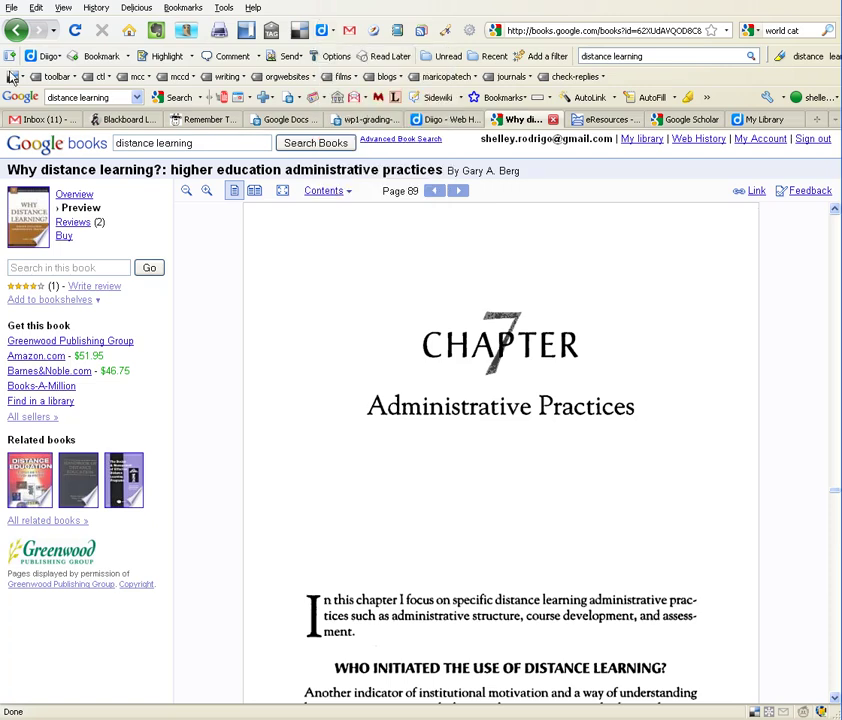
pyautogui.click(101, 57)
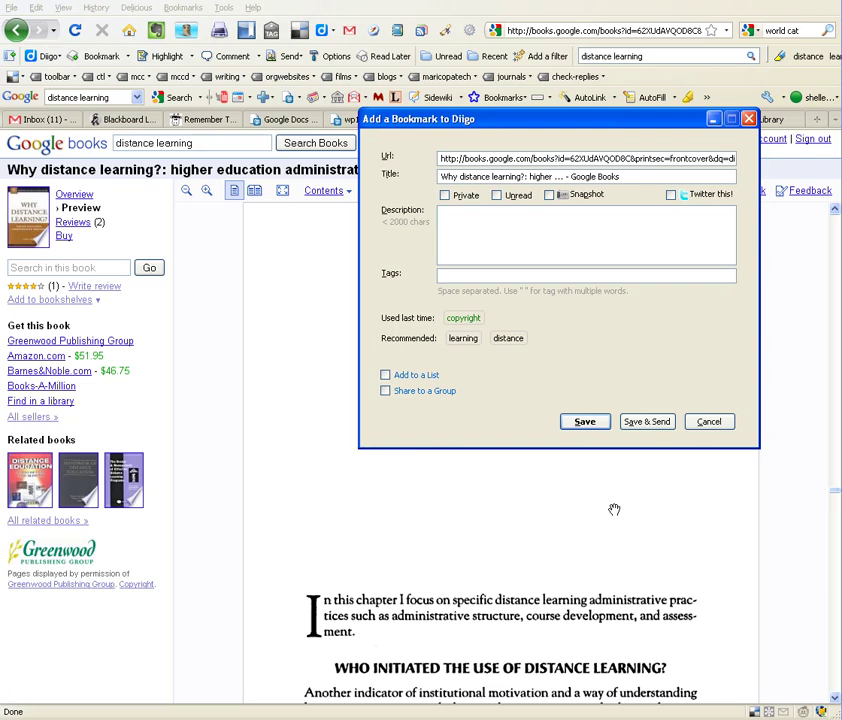
pyautogui.write('how did')
pyautogui.write(' find it? ')
pyautogui.write('why is useful')
pyautogui.write('?')
pyautogui.press('Return')
pyautogui.write('why authoritative?')
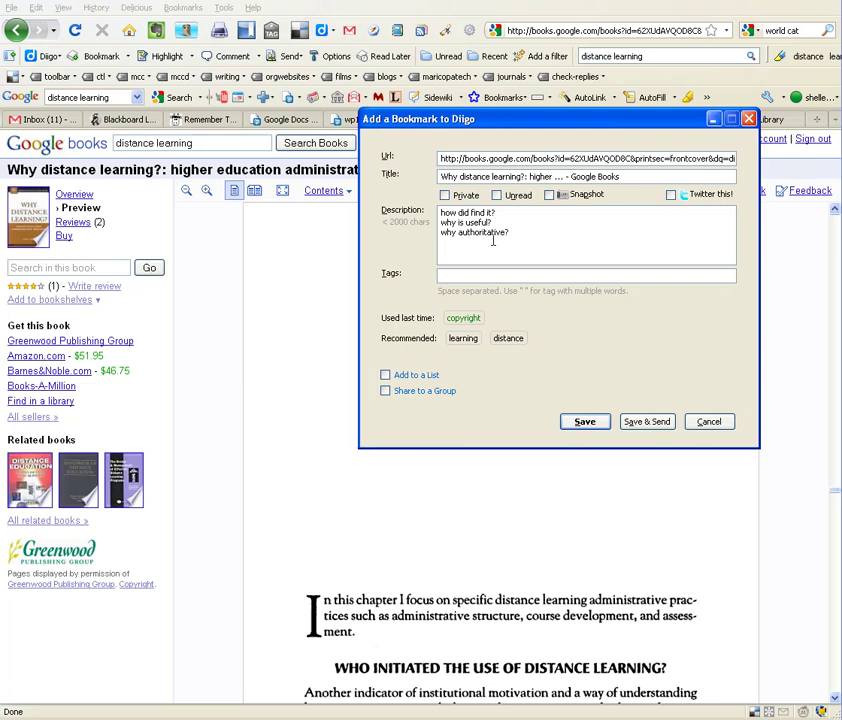
# - Tag the new bookmark eng102 and save it
pyautogui.click(488, 276)
pyautogui.write('eng102')
pyautogui.click(578, 422)
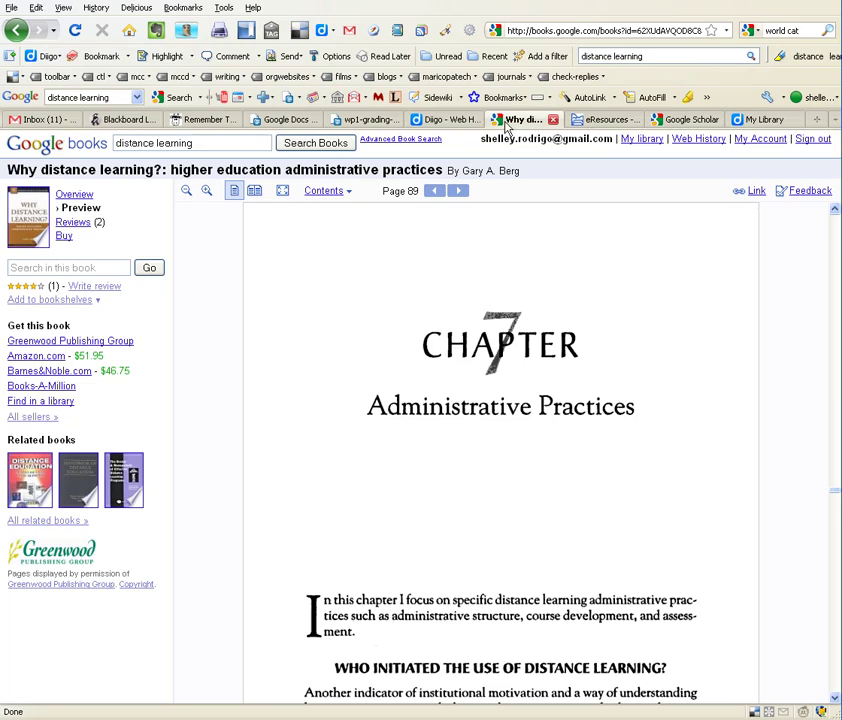
# - Refresh the Diigo library and append "APA style bibliographic citation" to the "Why distance learning?" bookmark's description, separated by blank lines
pyautogui.click(763, 121)
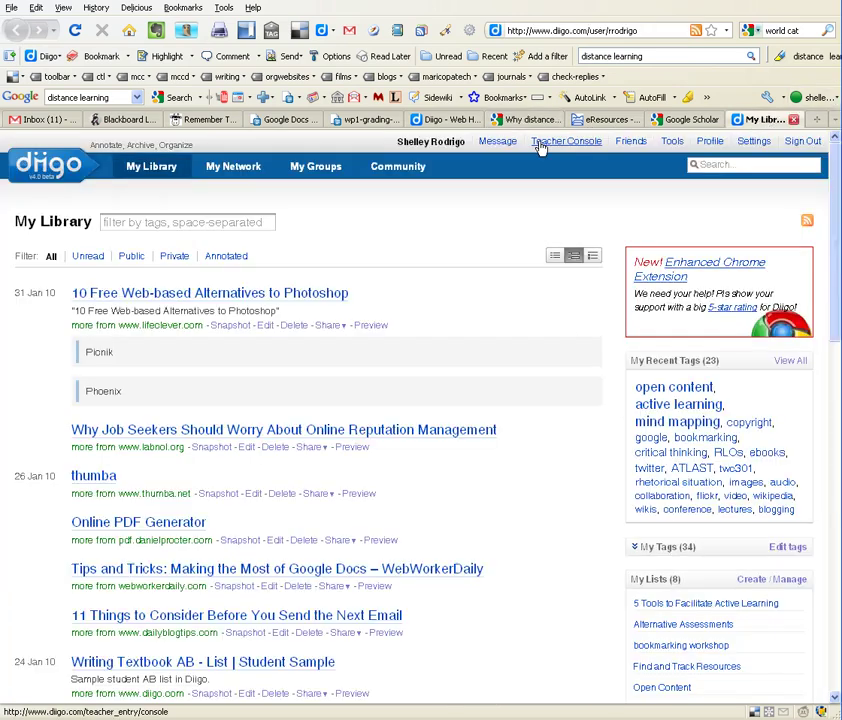
pyautogui.click(75, 30)
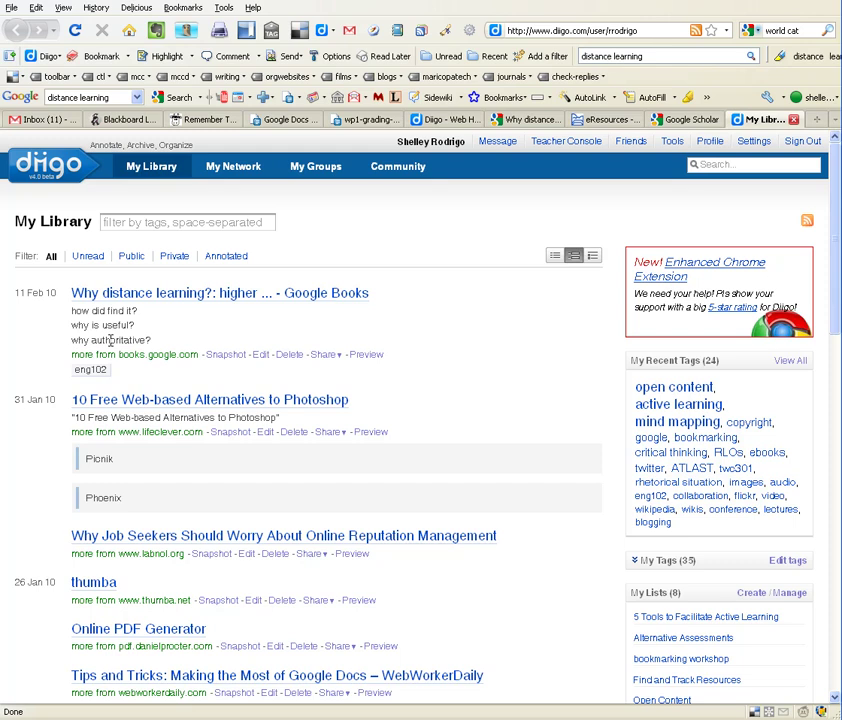
pyautogui.click(260, 355)
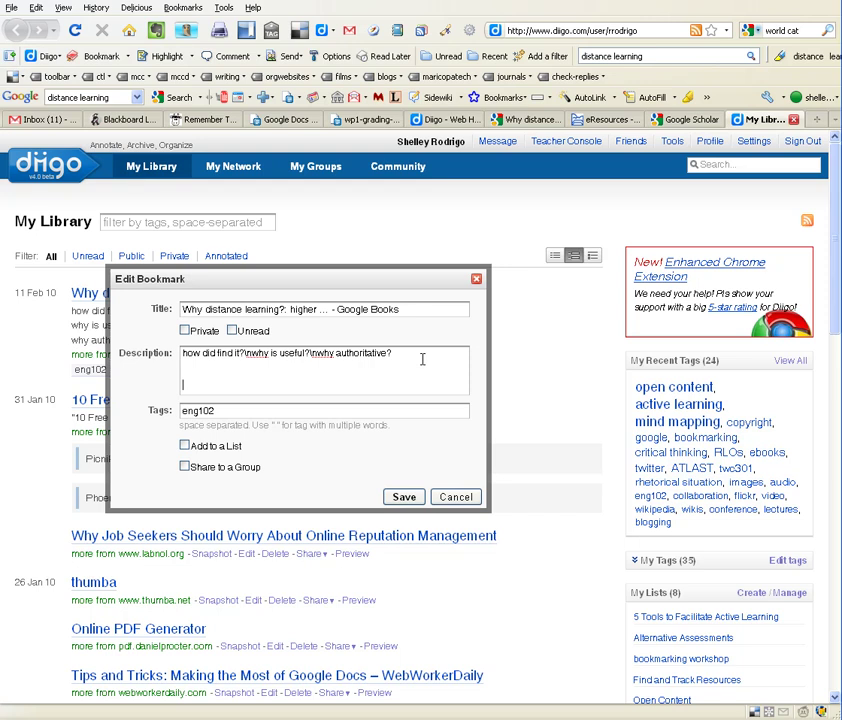
pyautogui.press('Return')
pyautogui.press('Return')
pyautogui.write('APA style bibliographic c')
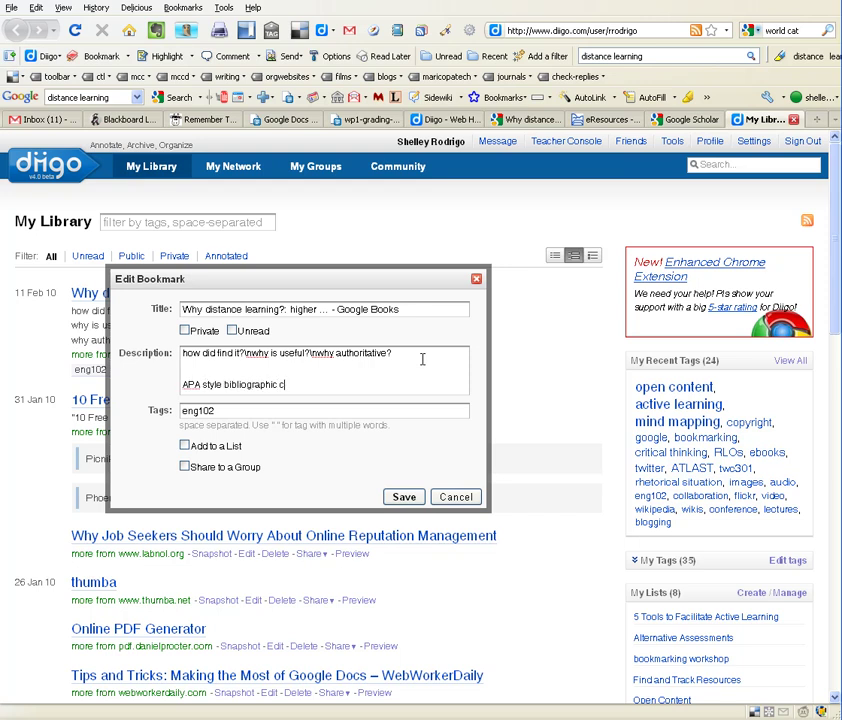
pyautogui.write('itation')
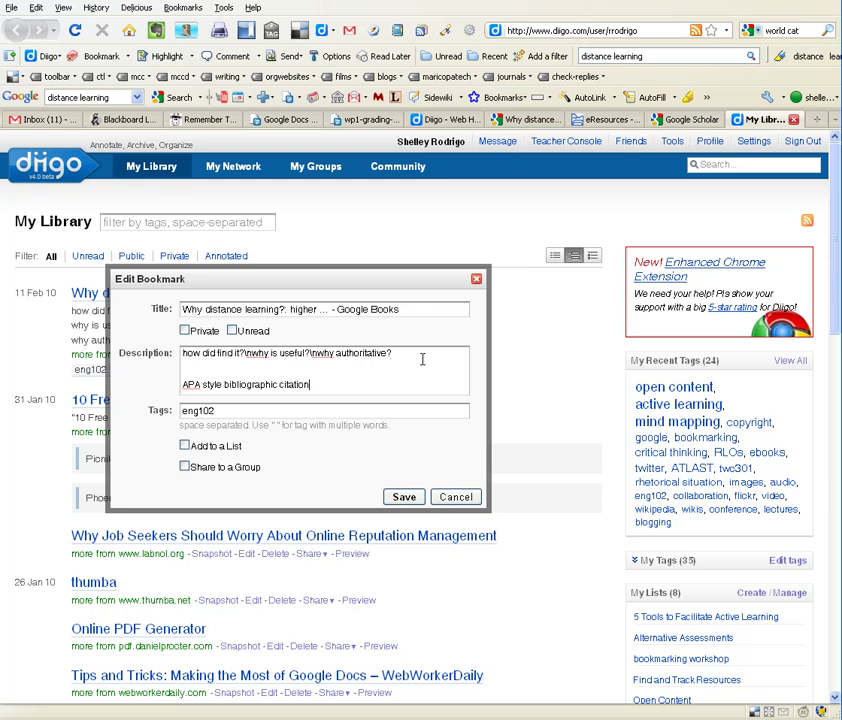
pyautogui.click(403, 496)
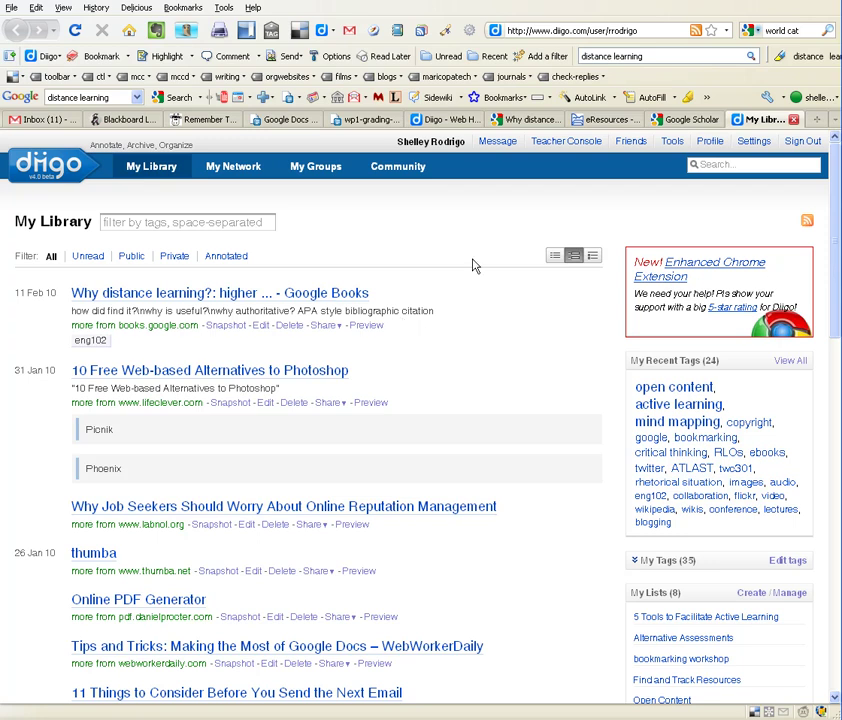
# - Open Academic OneFile from the library's eResources page and search for distance learning, limited to full-text documents and peer-reviewed publications
pyautogui.click(603, 119)
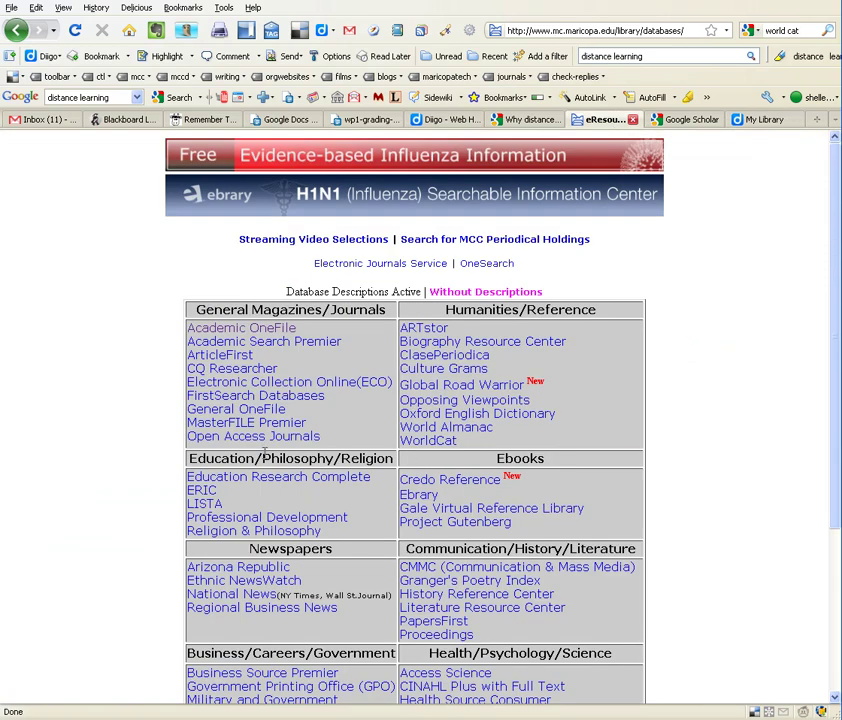
pyautogui.click(246, 330)
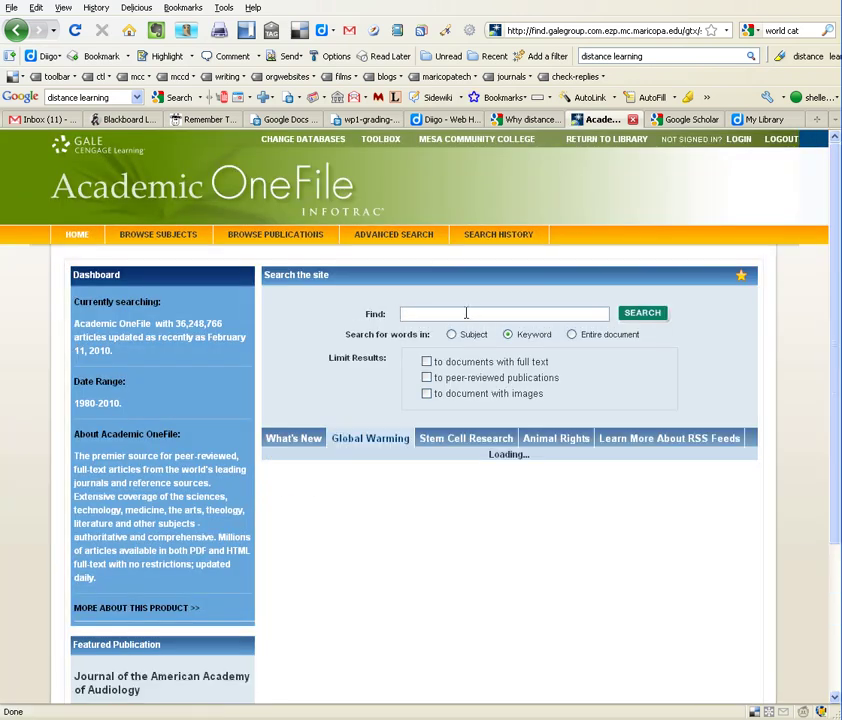
pyautogui.write('distance learning')
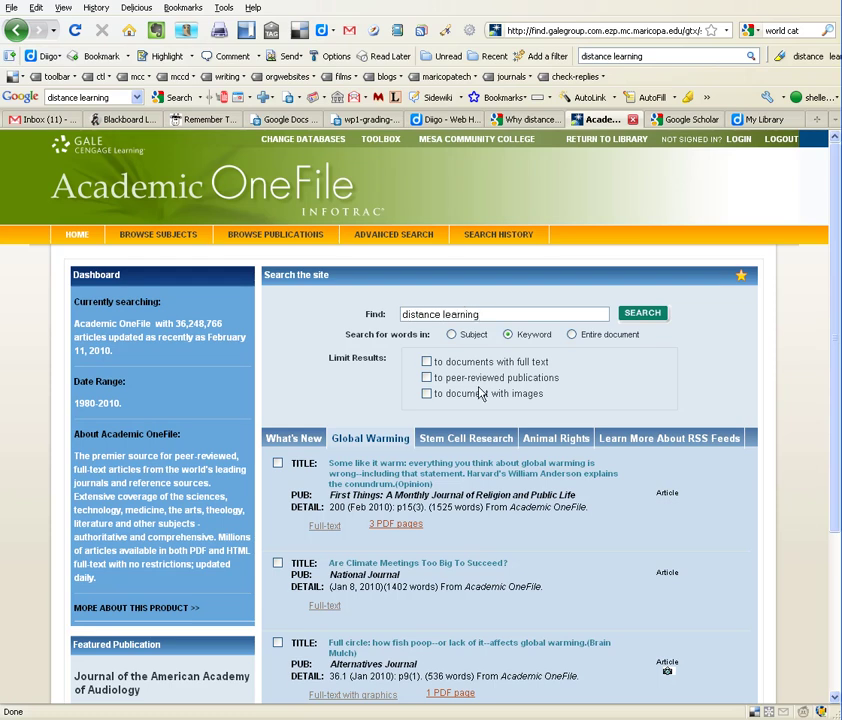
pyautogui.click(427, 361)
pyautogui.click(428, 378)
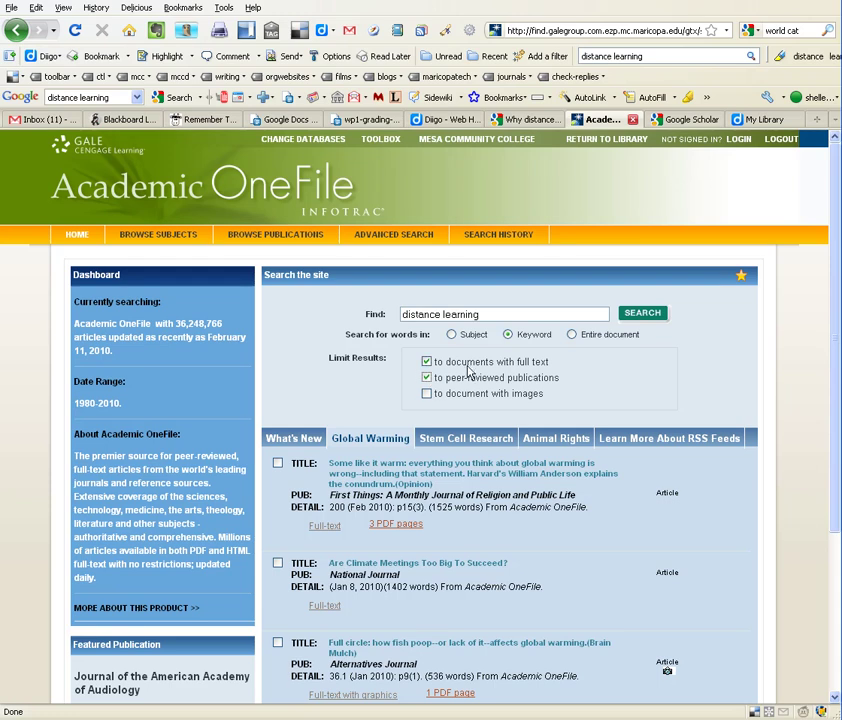
pyautogui.click(632, 316)
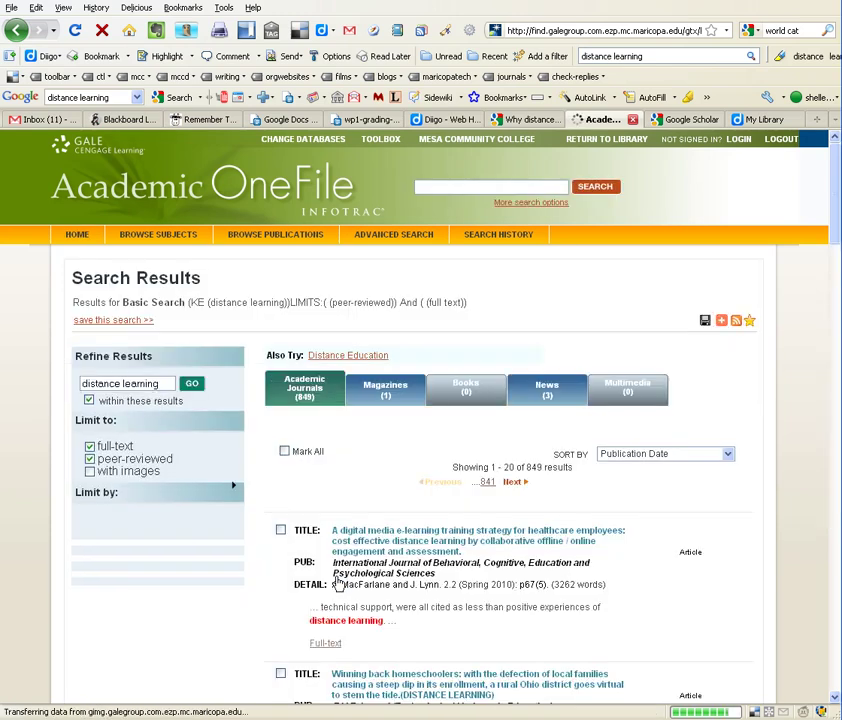
# - Open the article "A digital media e-learning training strategy for healthcare employees" and copy its permanent bookmark URL
pyautogui.scroll(-2, 330, 572)
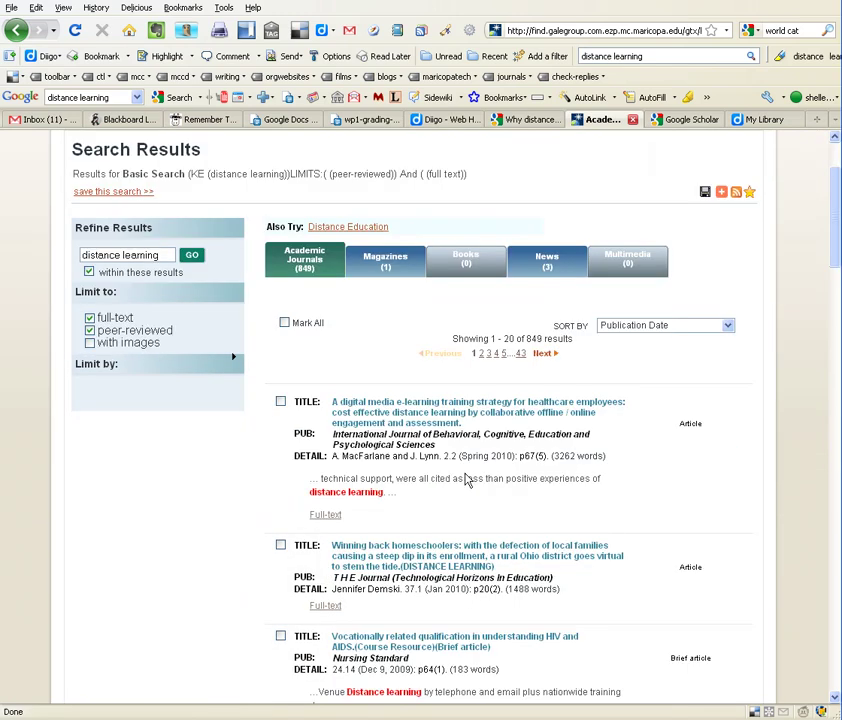
pyautogui.click(419, 428)
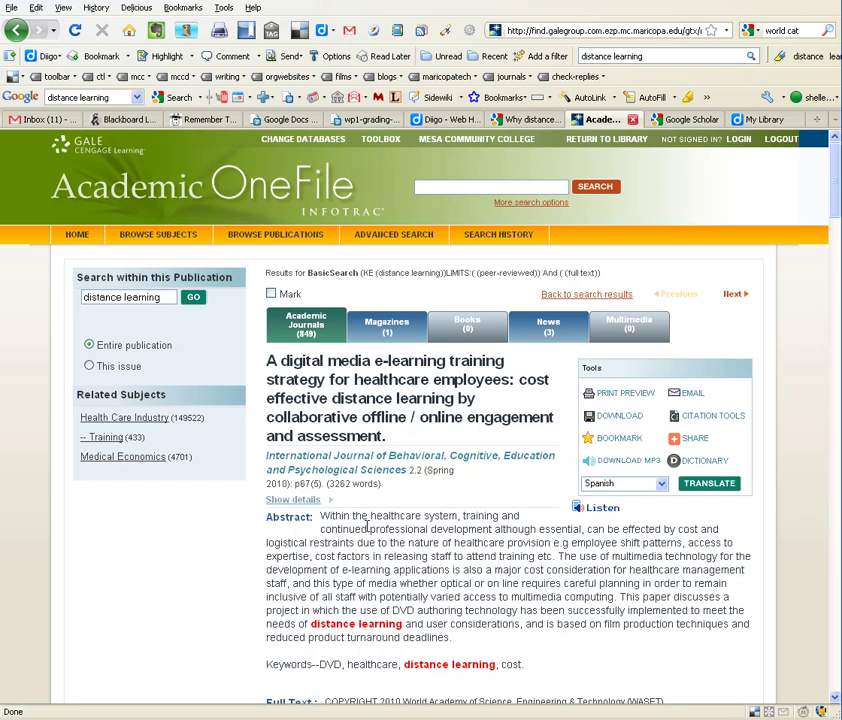
pyautogui.click(615, 443)
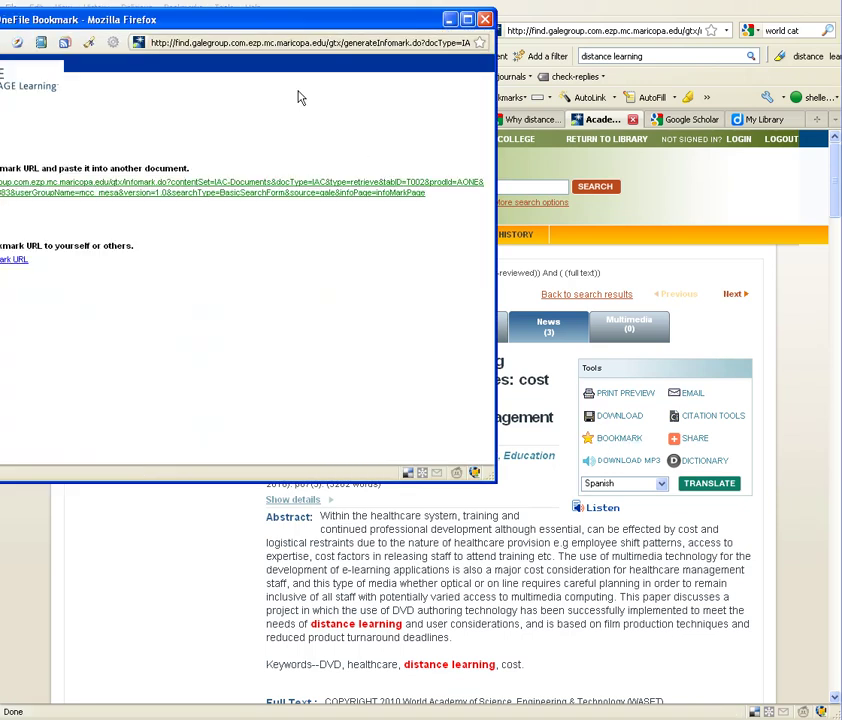
pyautogui.moveTo(240, 24); pyautogui.dragTo(465, 104)
pyautogui.moveTo(650, 272); pyautogui.dragTo(158, 270)
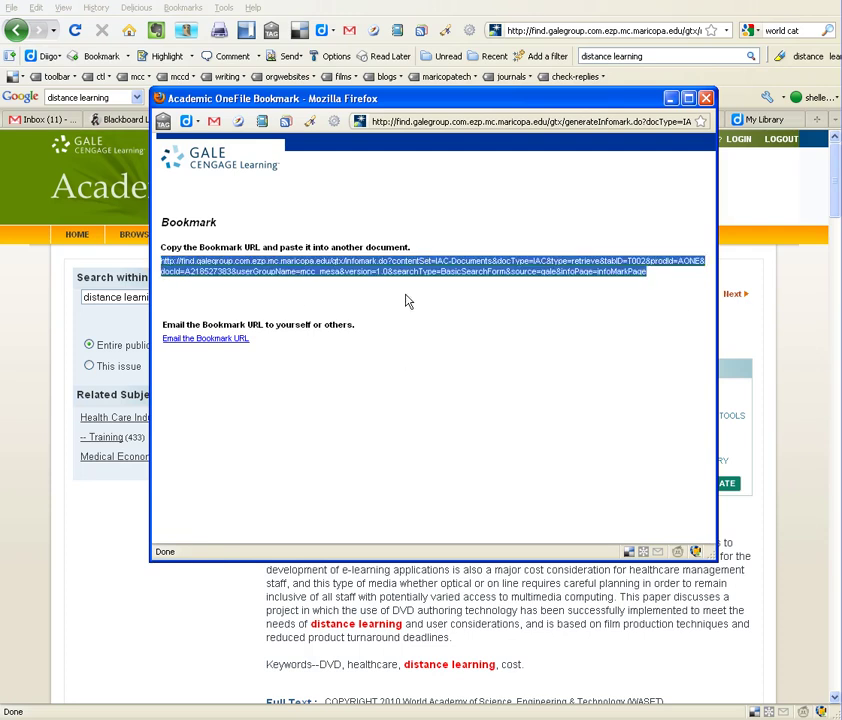
pyautogui.rightClick(439, 265)
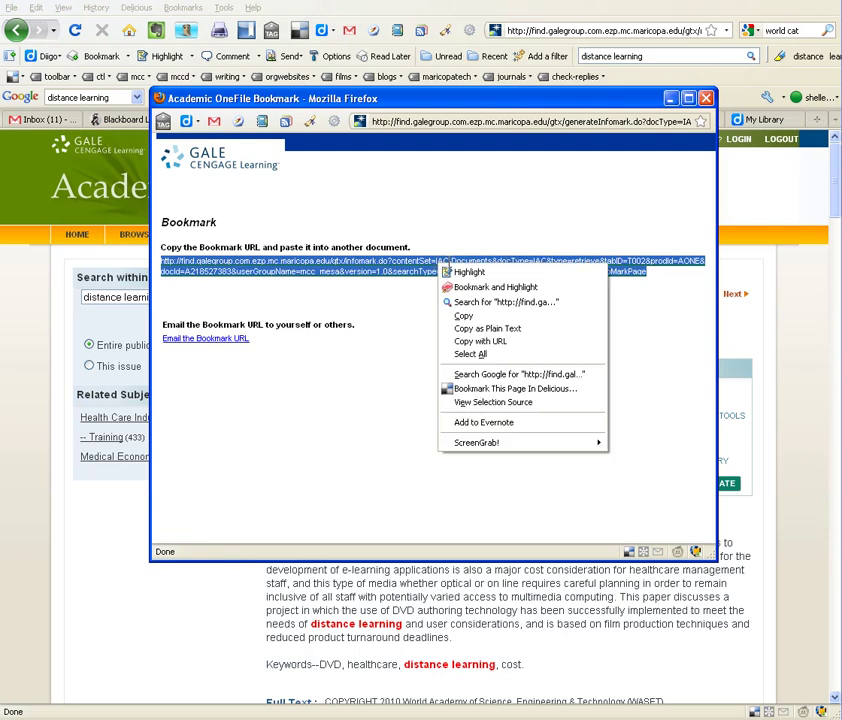
pyautogui.click(488, 317)
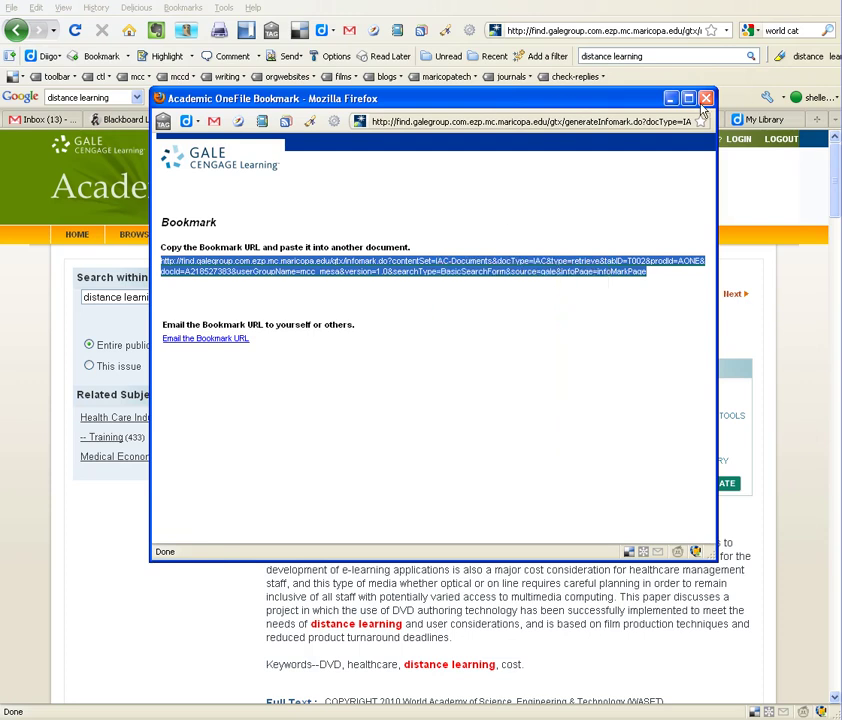
# - Return to the Diigo library and start adding a new bookmark from the copied article URL
pyautogui.click(765, 119)
pyautogui.scroll(-3, 713, 508)
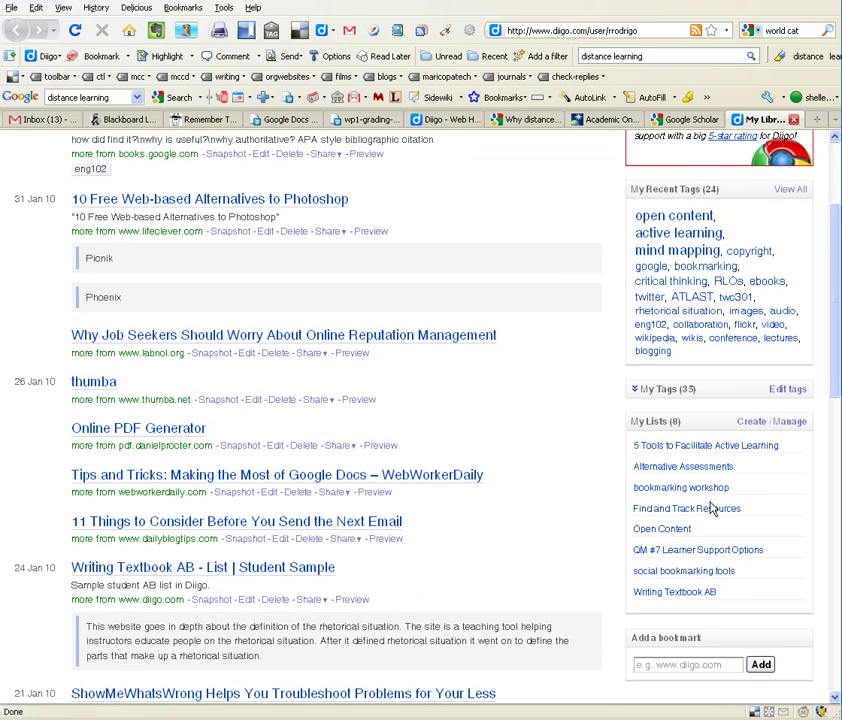
pyautogui.scroll(-2, 704, 543)
pyautogui.click(686, 580)
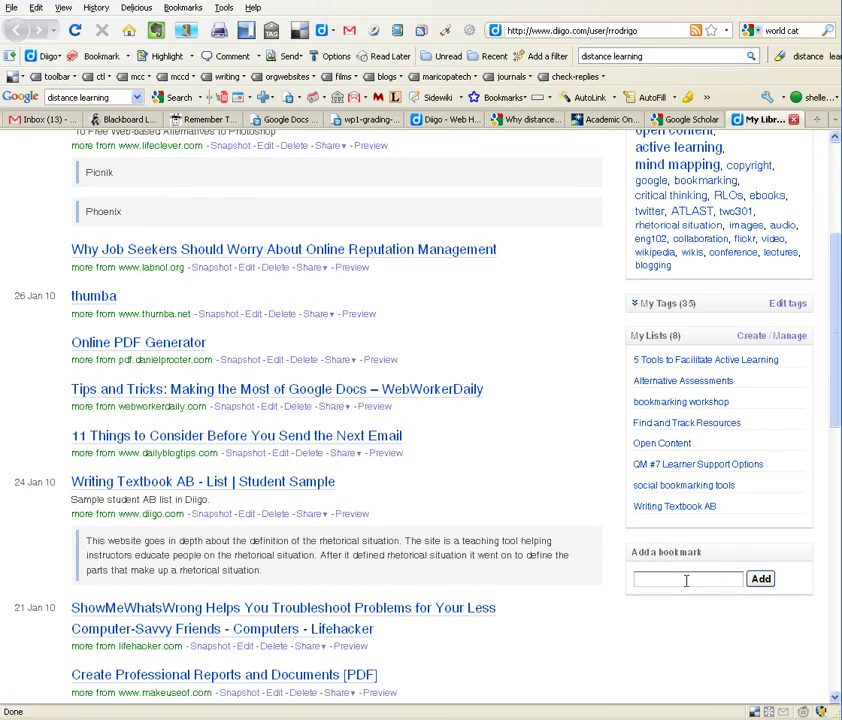
pyautogui.rightClick(686, 580)
pyautogui.click(714, 392)
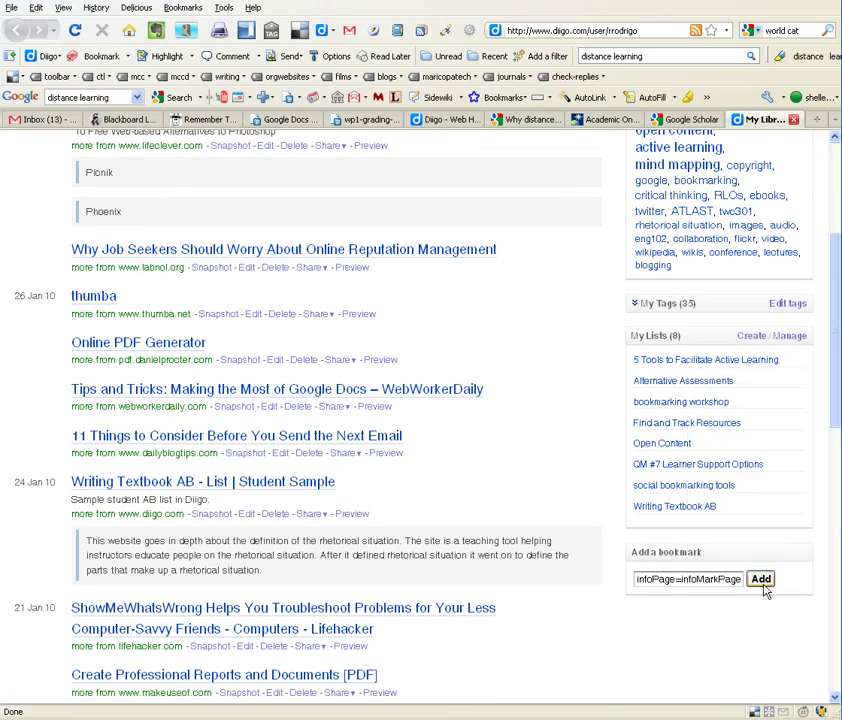
pyautogui.click(762, 580)
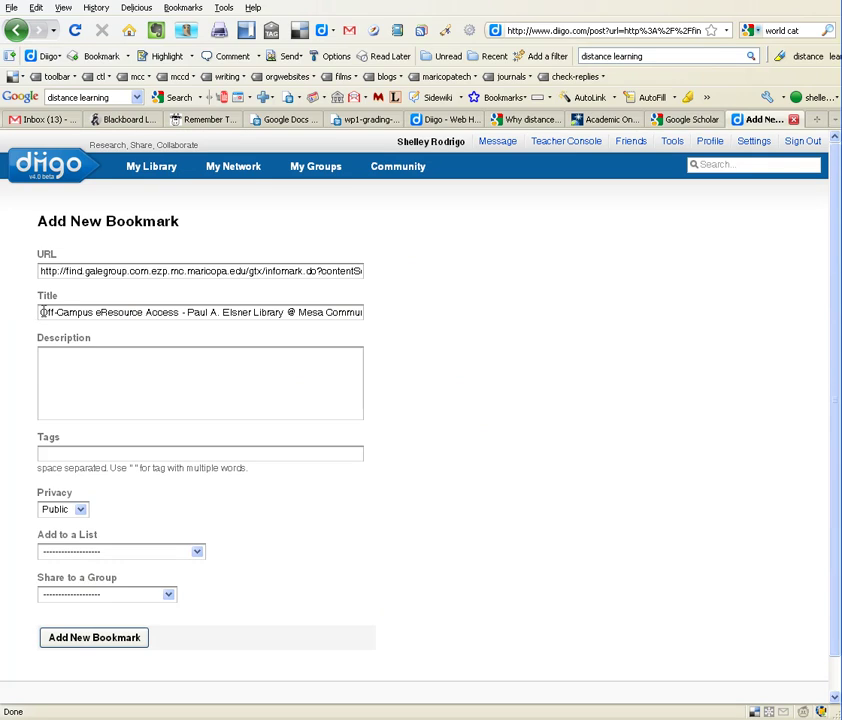
# - Replace the bookmark's title with "title of the article", add the bookmark, and return to the Diigo library
pyautogui.moveTo(40, 312); pyautogui.dragTo(632, 307)
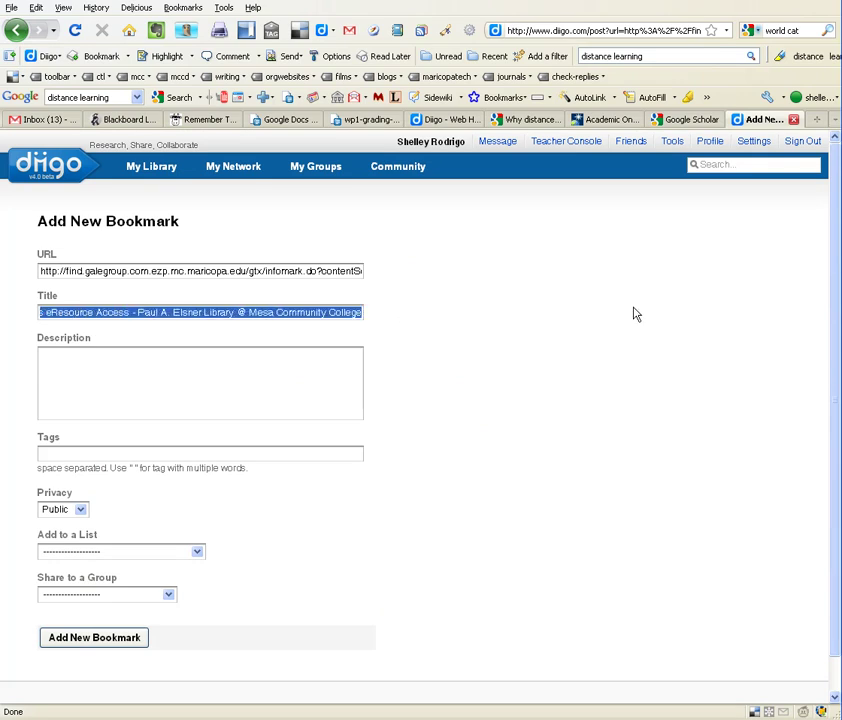
pyautogui.write('title of t')
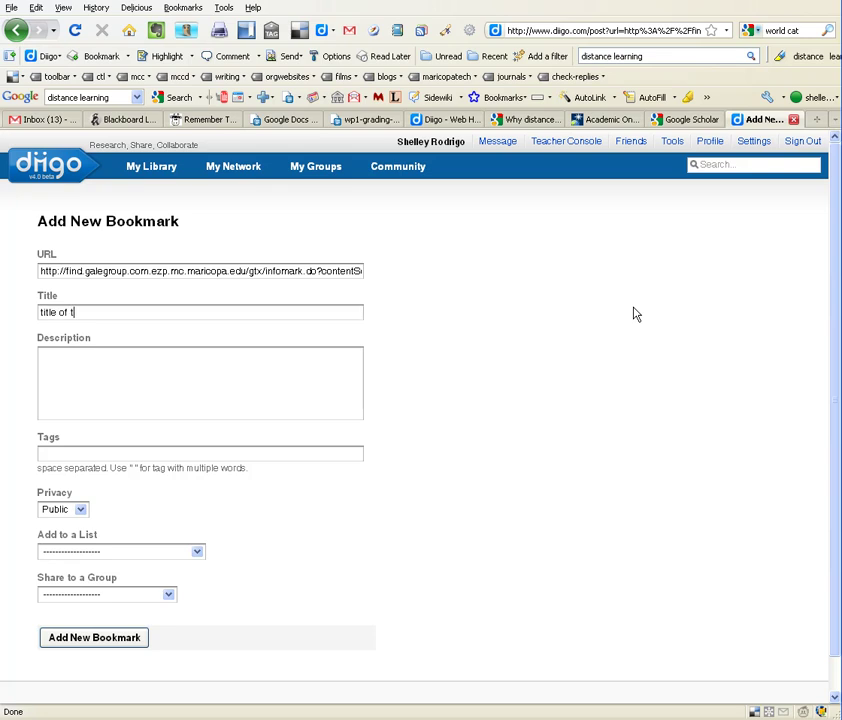
pyautogui.click(89, 644)
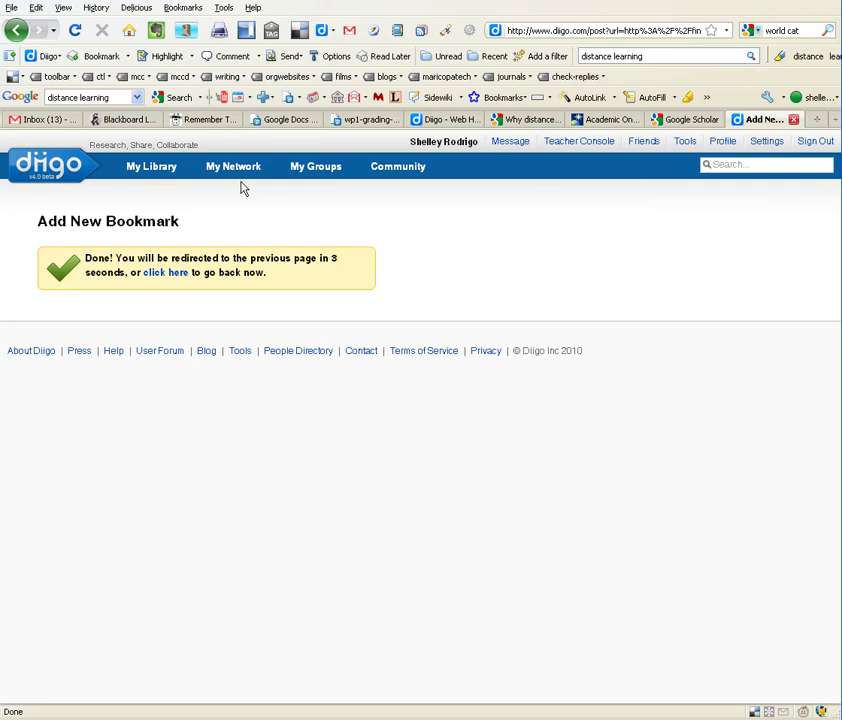
pyautogui.click(156, 171)
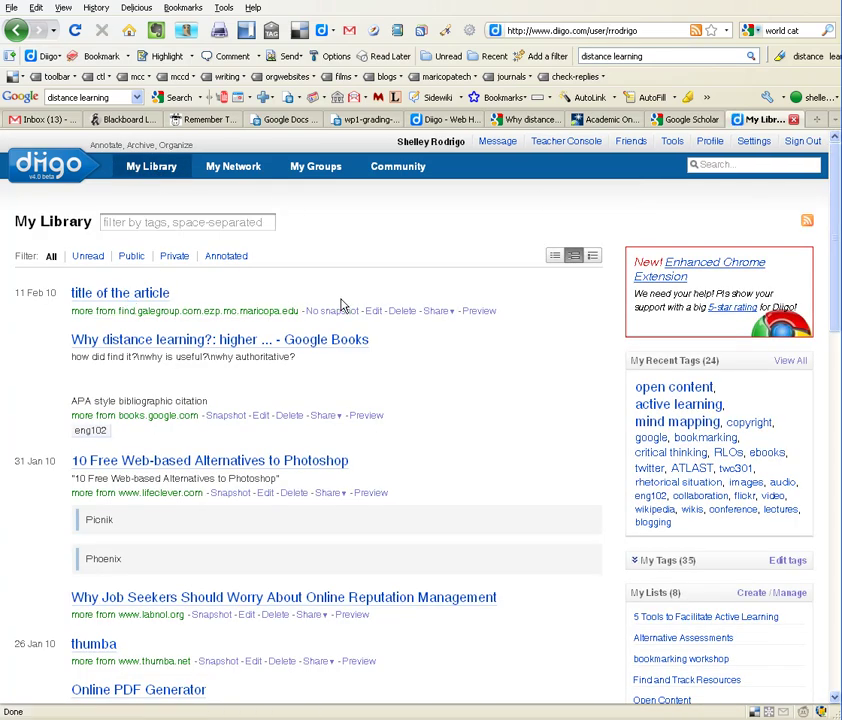
# - Copy the full title of the article "A digital media e-learning training strategy for healthcare employees" from its Academic OneFile page
pyautogui.click(688, 119)
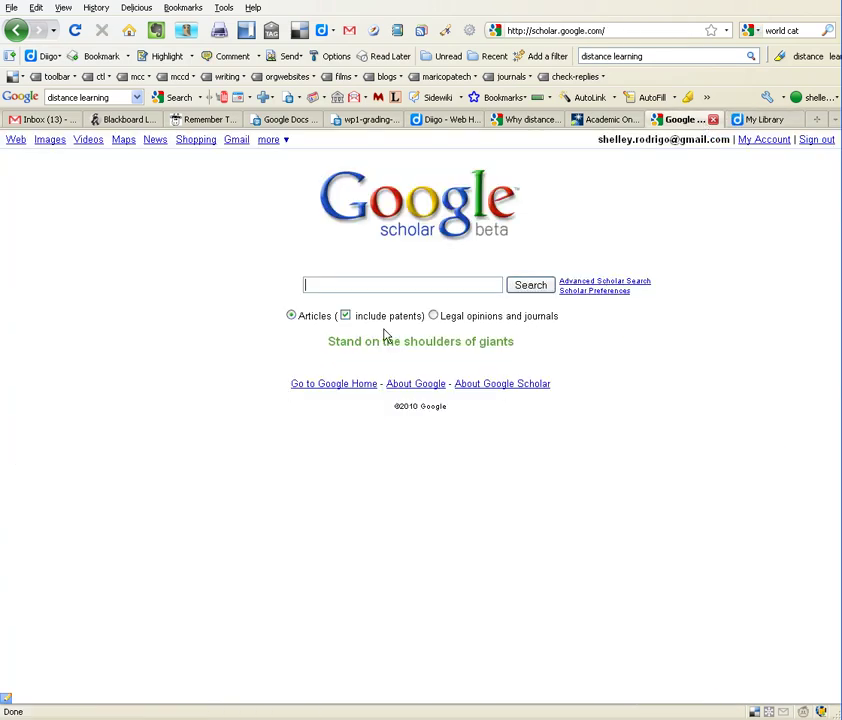
pyautogui.click(596, 119)
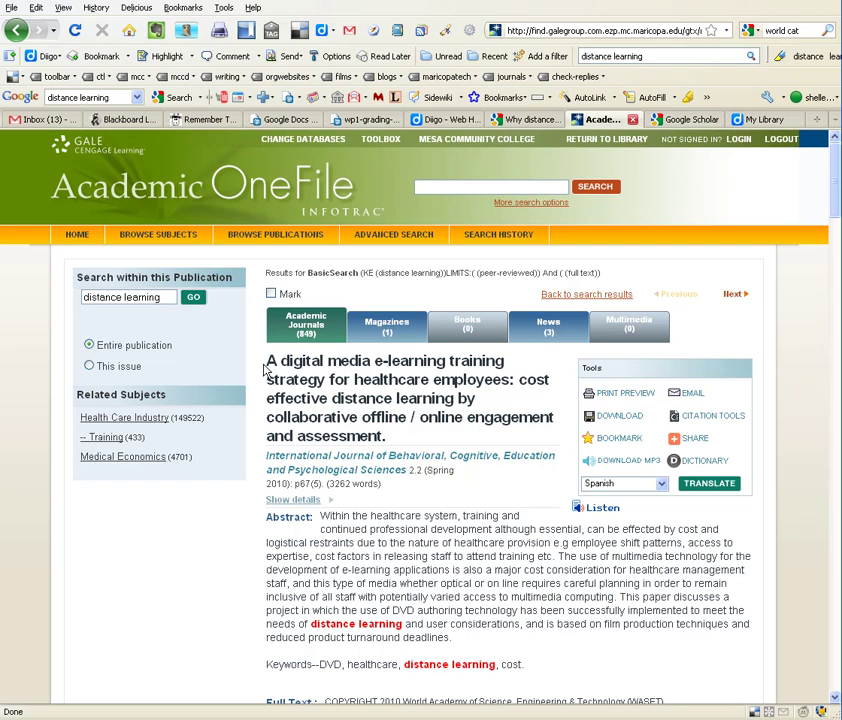
pyautogui.moveTo(268, 362); pyautogui.dragTo(268, 350)
pyautogui.click(404, 436)
pyautogui.moveTo(383, 436); pyautogui.dragTo(267, 360)
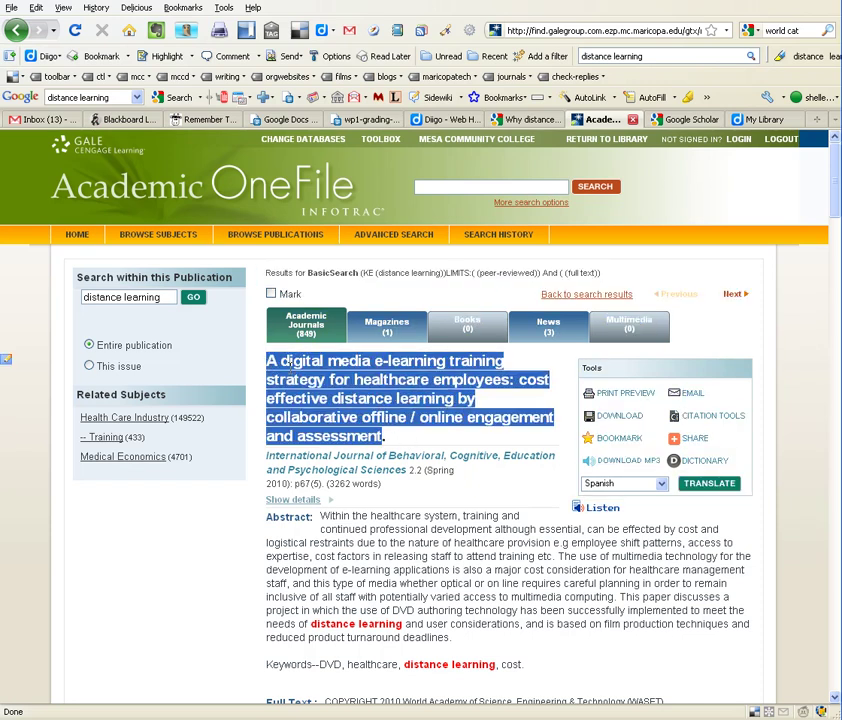
pyautogui.rightClick(294, 371)
pyautogui.click(377, 427)
# - Search Google Scholar for the copied article title, try opening the first result's DOC file, and dismiss the document-loading notice
pyautogui.click(686, 120)
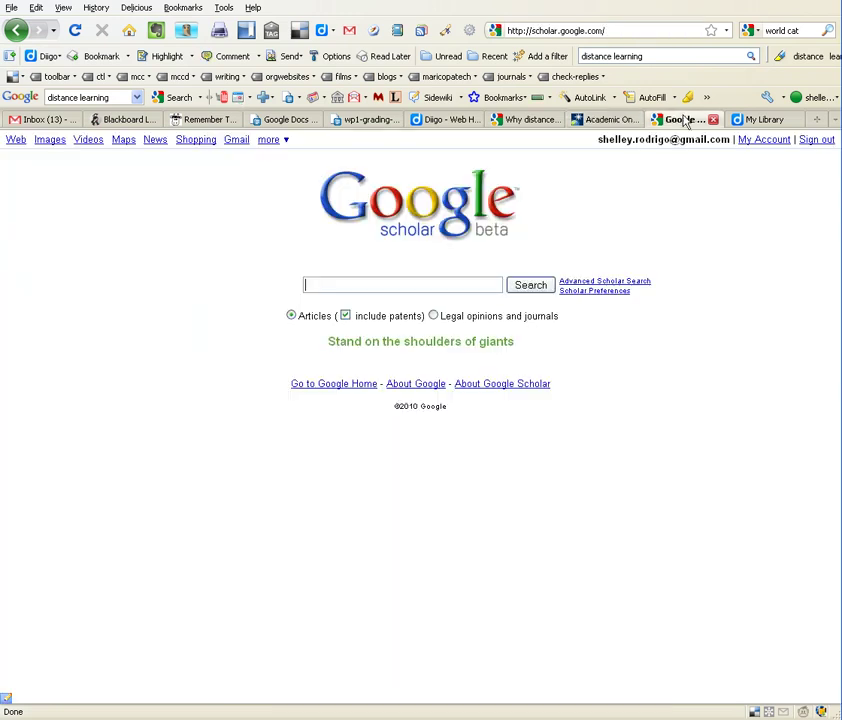
pyautogui.rightClick(352, 286)
pyautogui.click(412, 345)
pyautogui.click(531, 286)
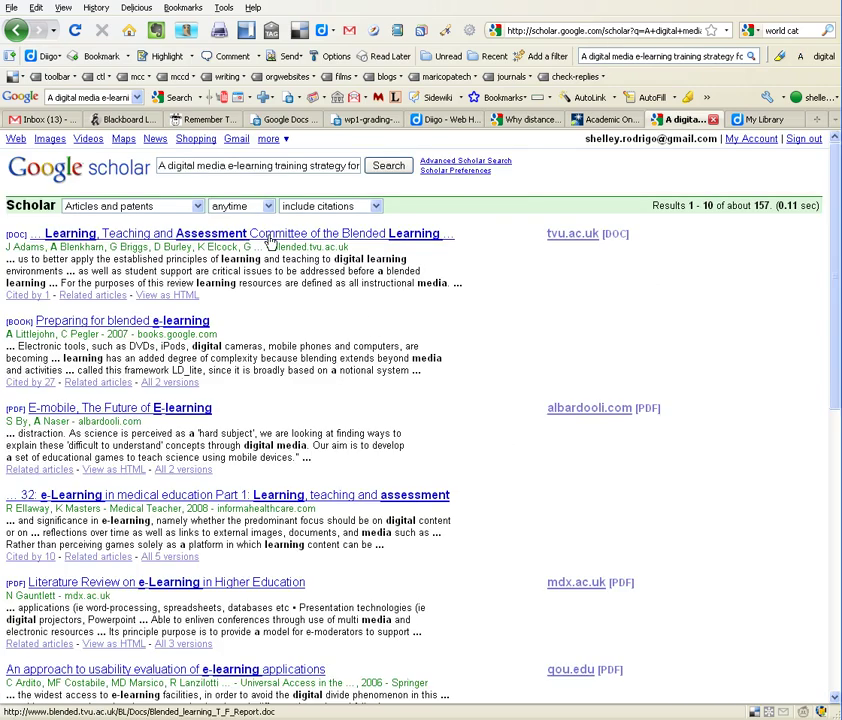
pyautogui.click(270, 241)
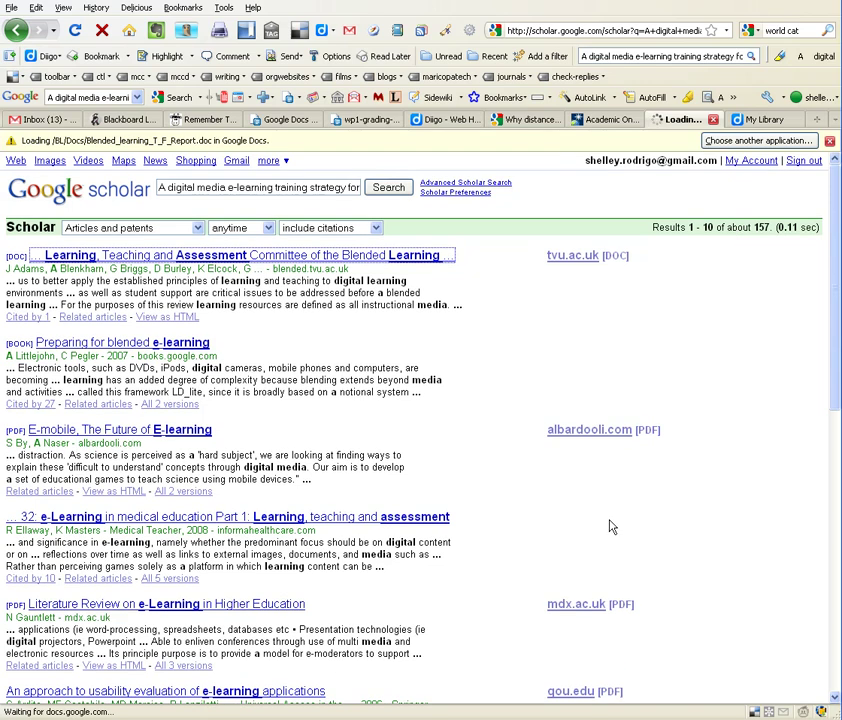
pyautogui.click(829, 141)
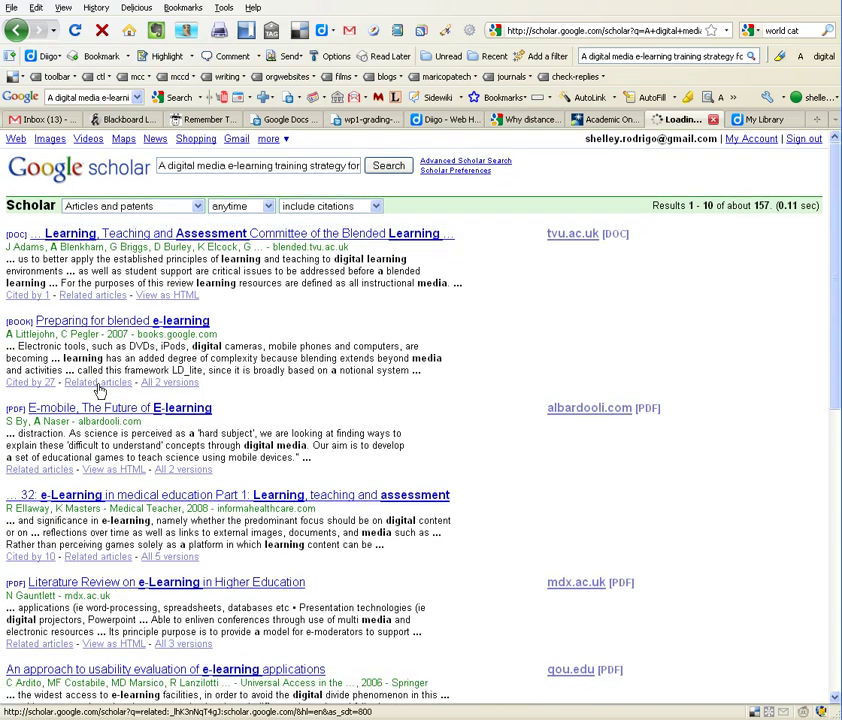